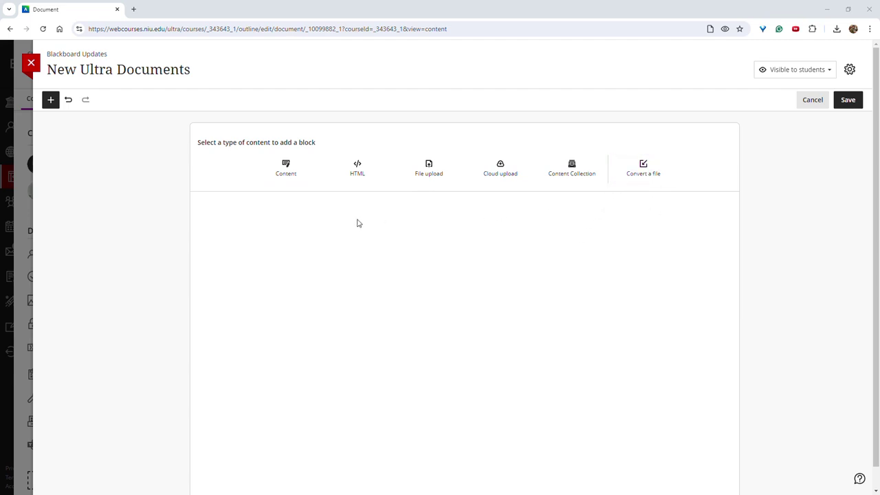
Add a content block to the document, narrow it to half the page width and fill it with Lorem ipsum text
left_click(281, 177)
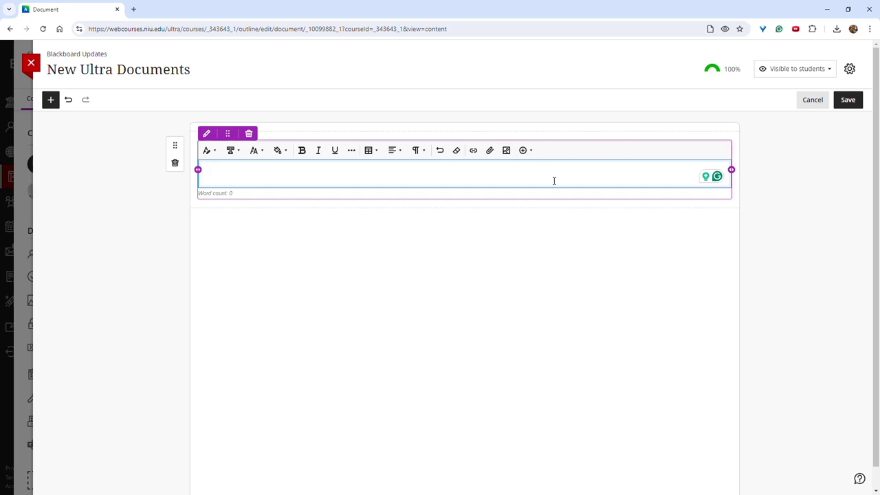
left_click_drag(730, 169, 463, 164)
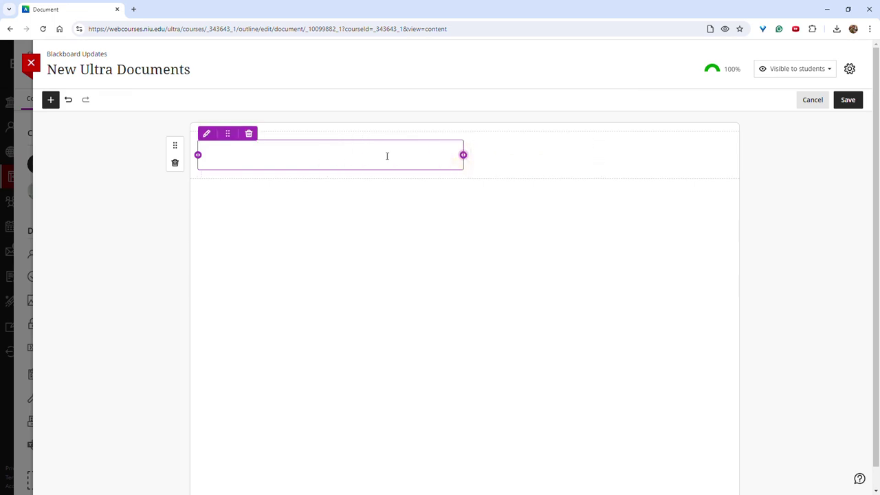
left_click(350, 153)
type("Lorem ipsum dolor sit amet, consectetur adipiscing elit. Vestibulum dictum efficitur purus, ut commodo eros vulputate non. Proin tincidunt lobortis felis, eget posuere eros mattis vitae. Mauris vitae lorem at magna viverra viverra. Suspendisse quis libero pulvinar, sodales neque at, congue diam. Sed dapibus aliquam accumsan. Aenean ornare leo non nulla luctus, eu faucibus eros tincidunt. Nunc placerat nunc sit amet tortor cursus posuere. Etiam bibendum turpis sit amet porttitor facilisis. Integer libero turpis, mollis et efficitur nec, laoreet quis nisl. Aenean eget sem ut tortor fringilla laoreet eget at tellus. Nullam mollis, ex vitae condimentum porta, est turpis euismod libero, volutpat tincidunt nulla dolor vel eros. Pellentesque nulla leo, viverra in consequat imperdiet, imperdiet sed ante. Sed in lacus augue.")
Narrow the Lorem ipsum block to about a quarter of the page width and move it to the far right of its row
left_click_drag(463, 208, 322, 212)
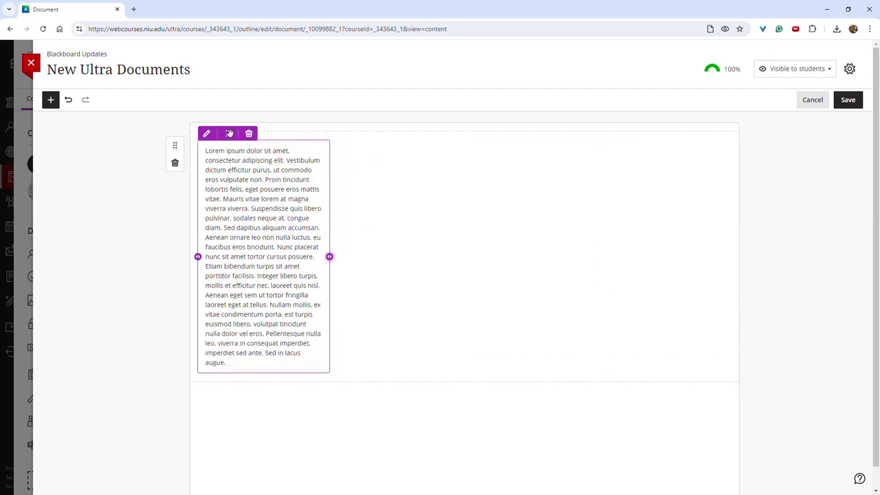
left_click_drag(229, 134, 632, 158)
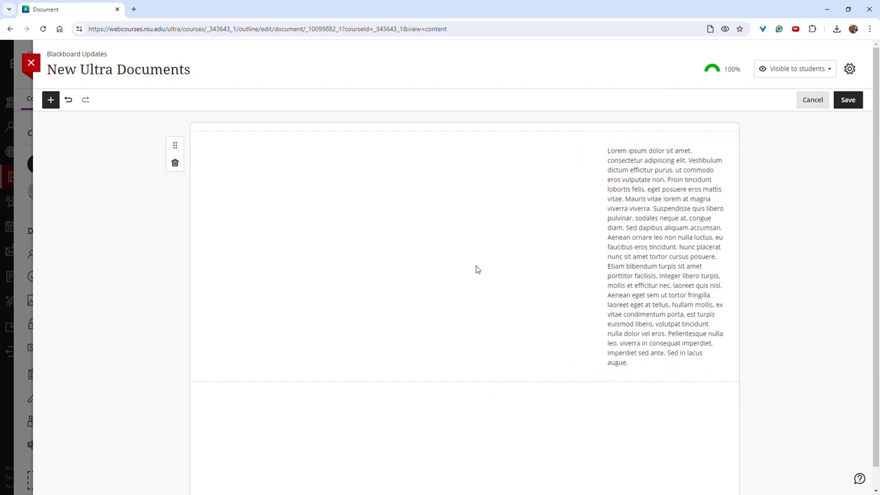
Add a second content block containing the copied Lorem ipsum text and narrow it to about a quarter of the page width
left_click(58, 102)
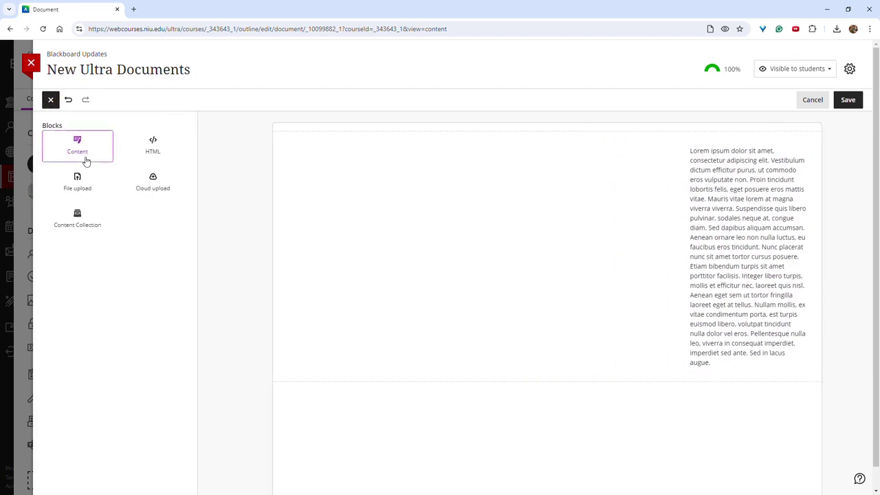
left_click(83, 156)
key("ctrl+v")
left_click_drag(813, 425, 410, 447)
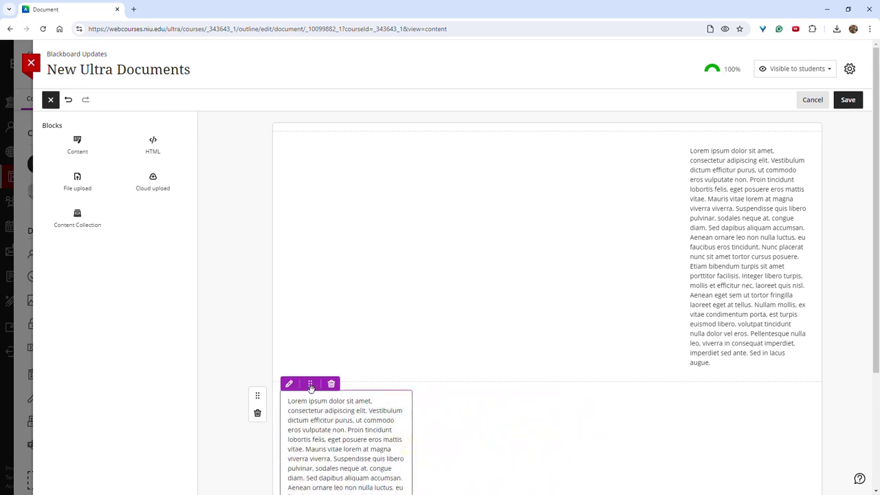
Move the second text block to the far left of the first row and back down below that row
left_click_drag(310, 383, 322, 165)
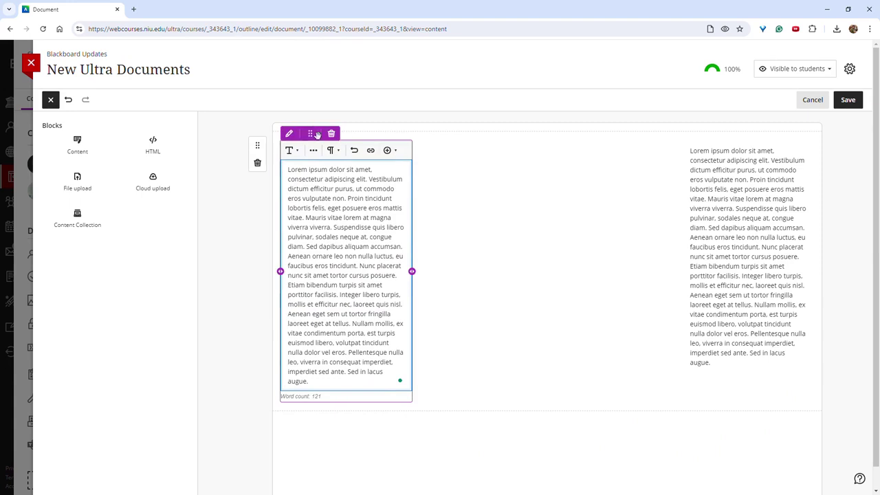
left_click(311, 134)
left_click_drag(311, 134, 447, 408)
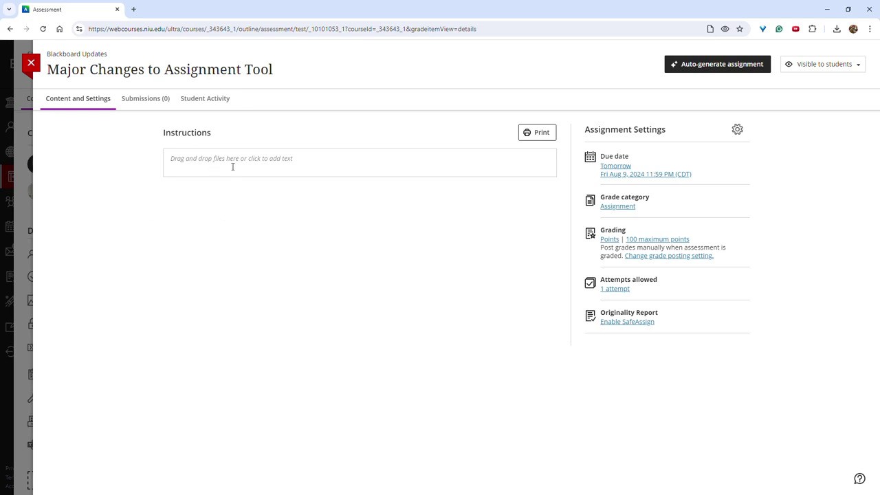
Paste the copied content into the instructions of the Major Changes to Assignment Tool assignment
left_click(317, 159)
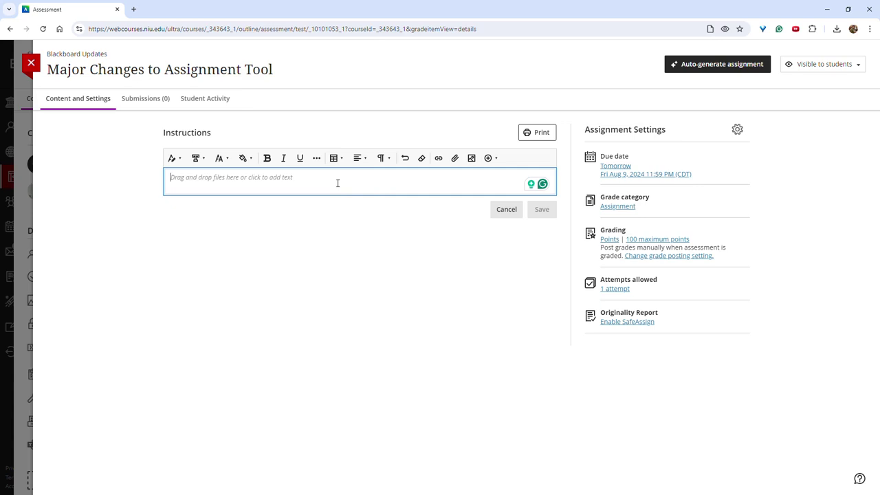
right_click(304, 184)
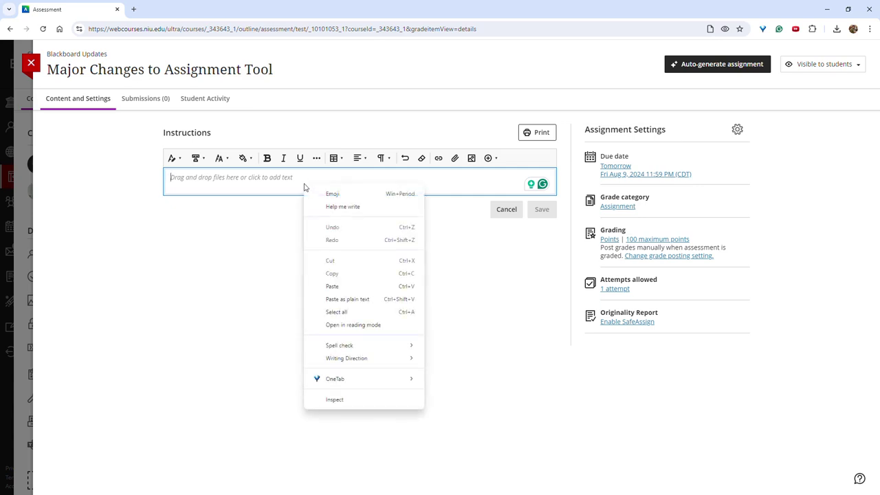
left_click(343, 289)
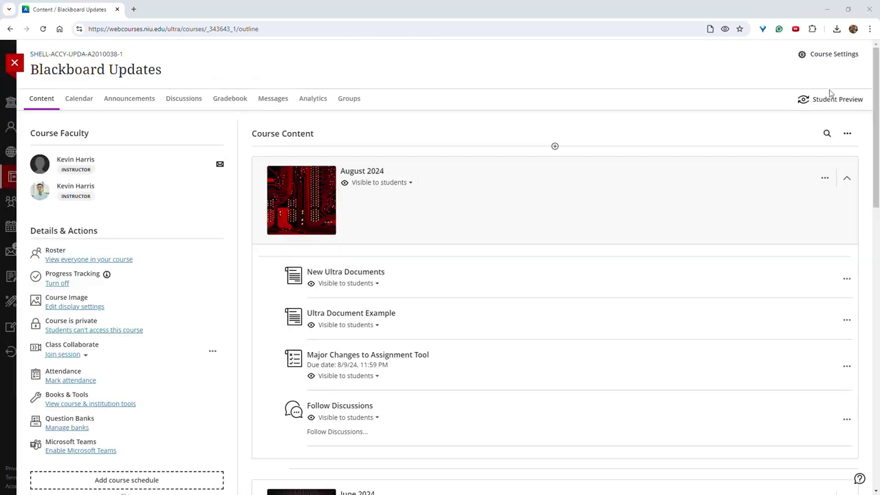
Start a student preview of the course and view the instructions of Major Changes to Assignment Tool in the August 2024 module
left_click(832, 98)
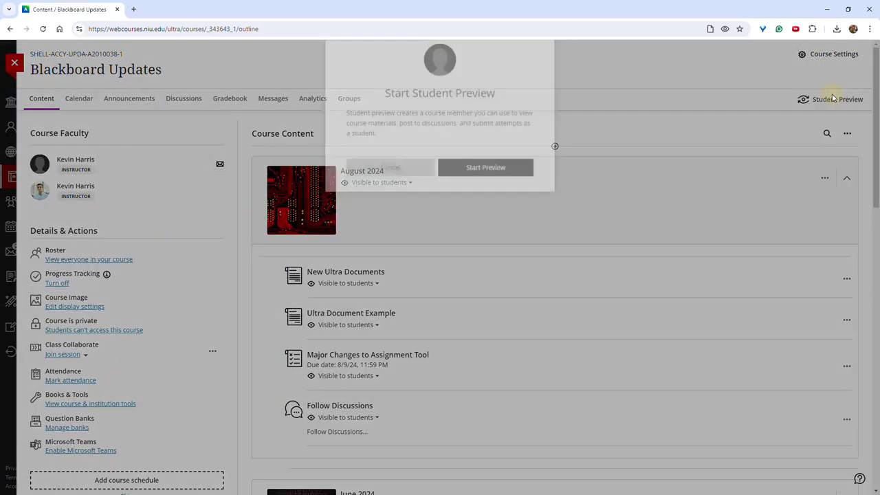
left_click(475, 196)
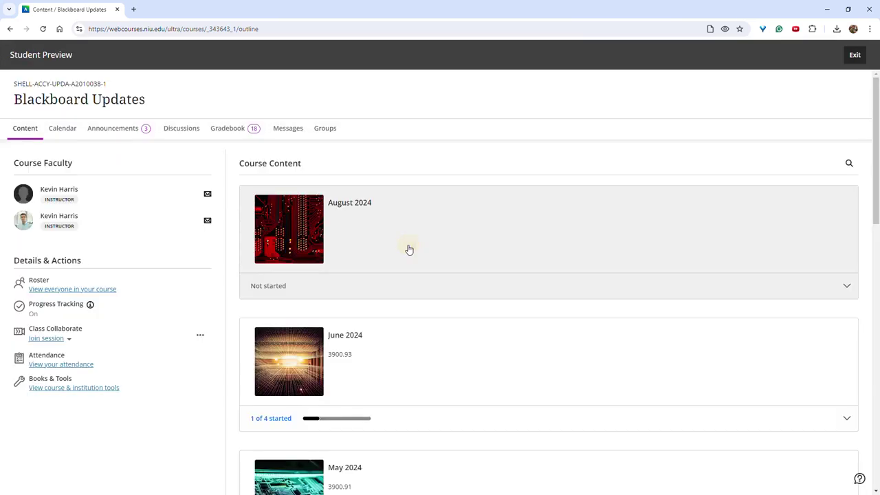
left_click(408, 249)
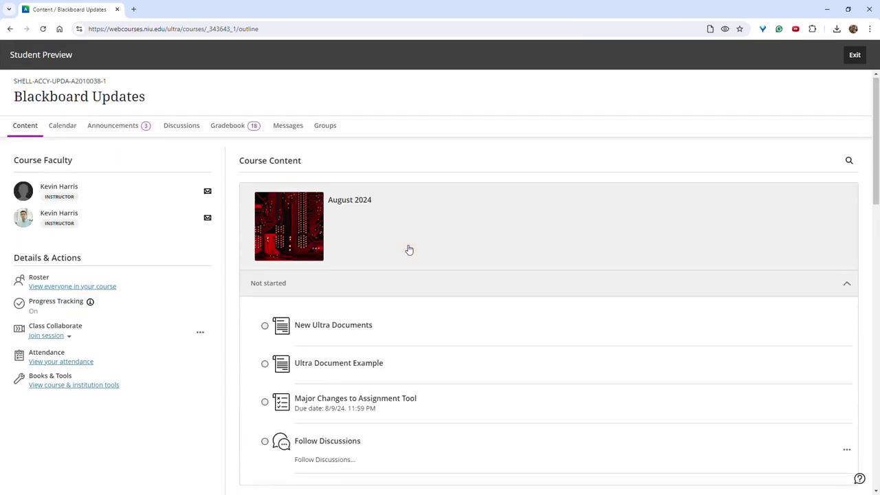
scroll(385, 275, "down", 2)
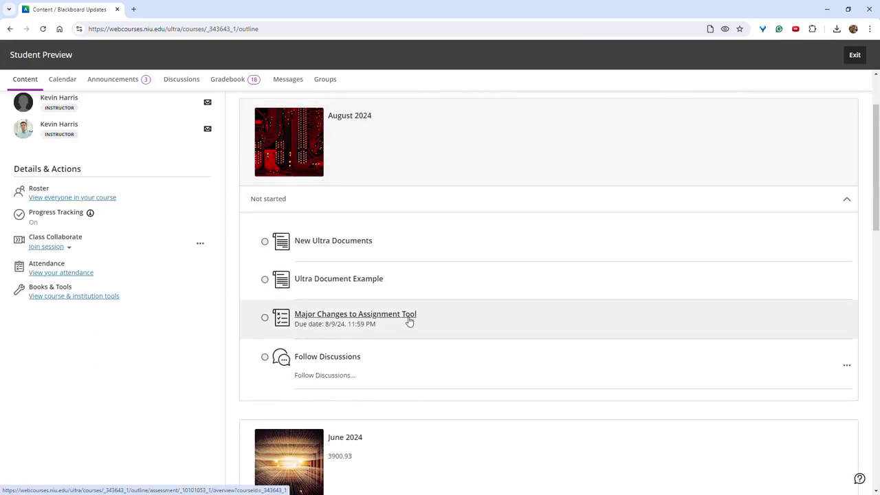
left_click(409, 317)
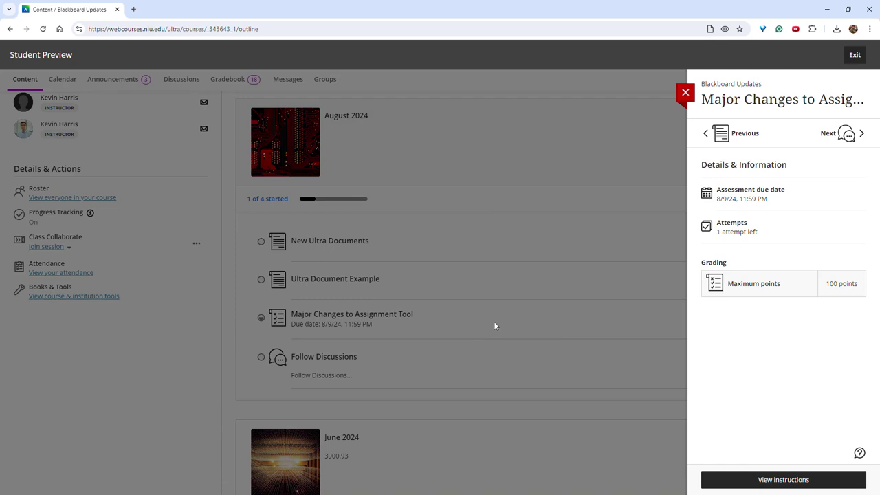
left_click(794, 482)
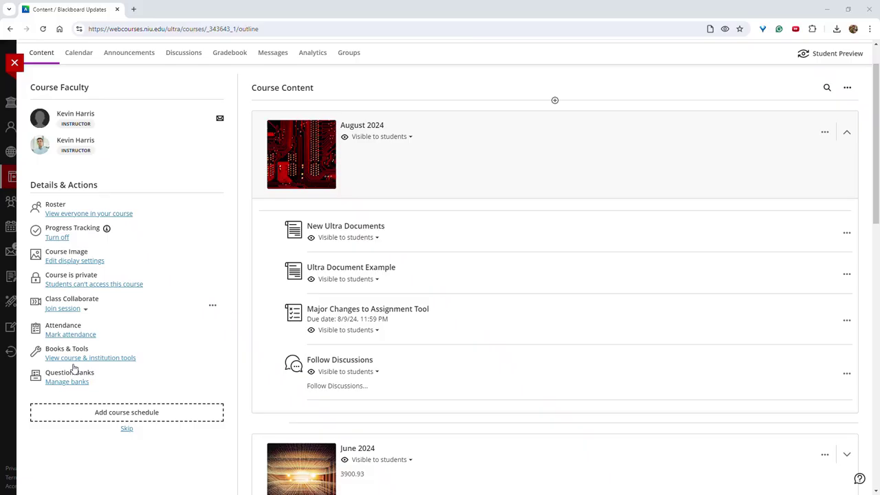
Save a release rule for Ultra Document Example giving all members access from 8/8/24 at 9:39 AM, and add a new rule
mouse_move(391, 255)
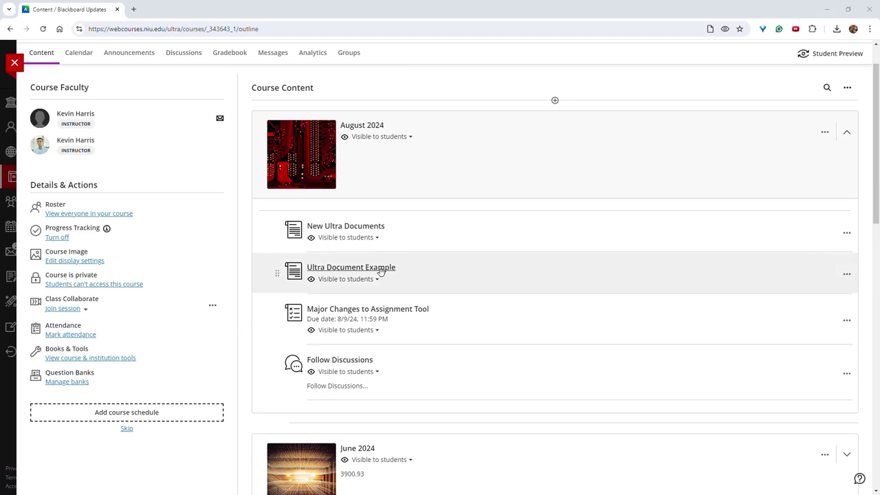
left_click(374, 279)
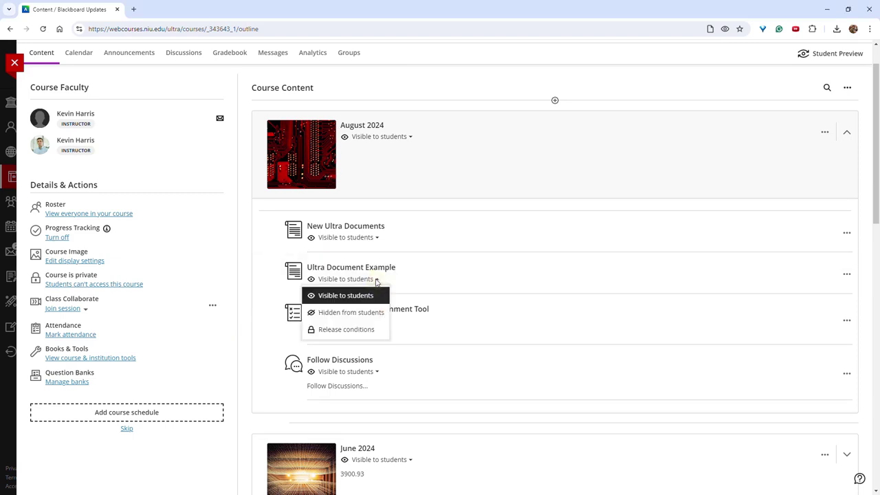
left_click(347, 331)
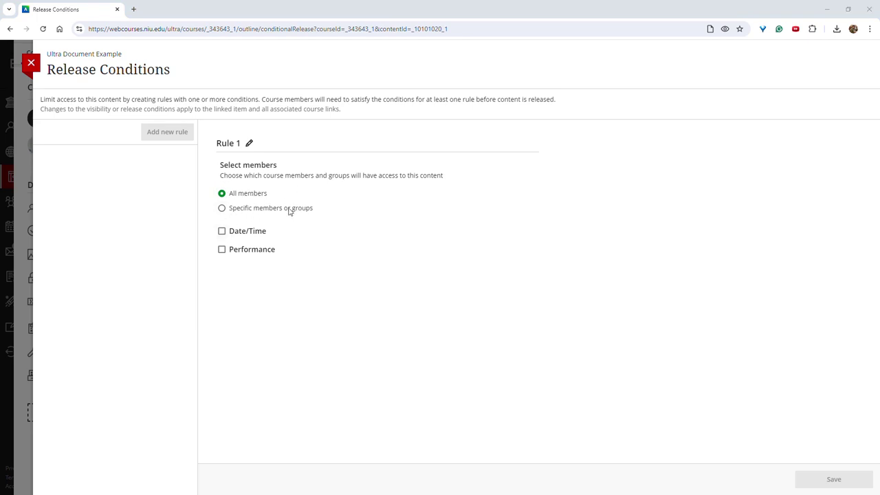
left_click(221, 231)
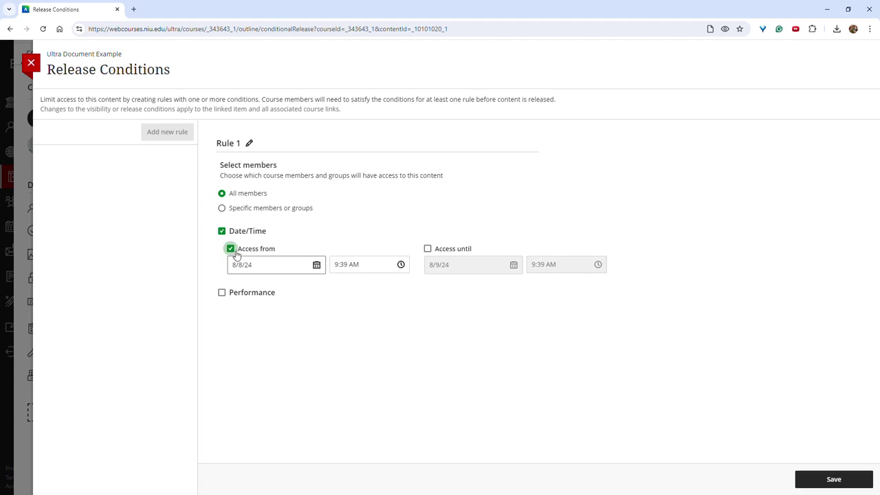
left_click(837, 479)
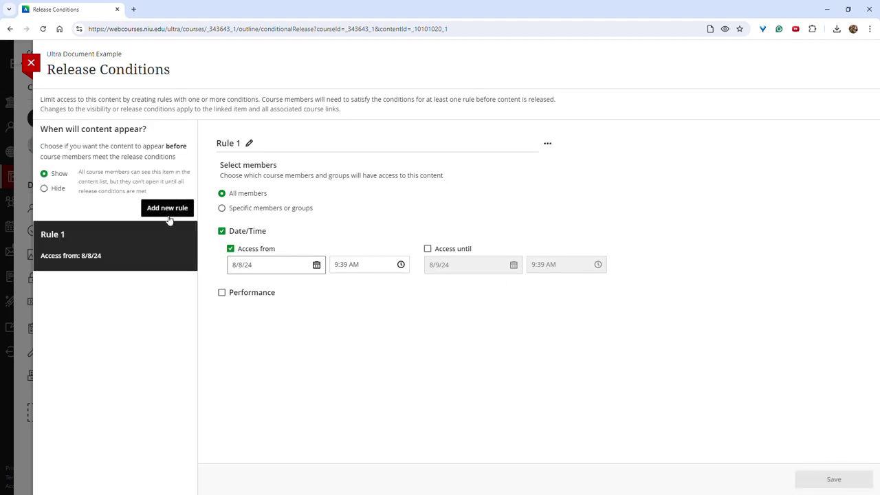
left_click(167, 207)
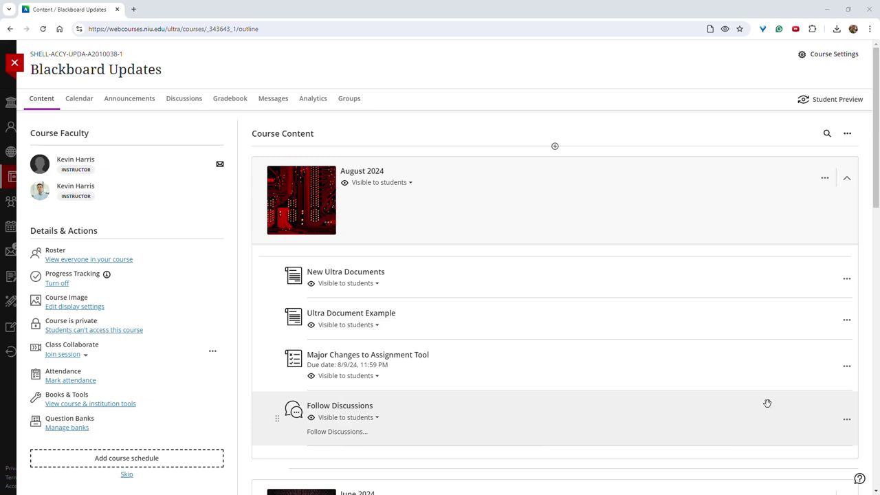
Follow the Follow Discussions topic from the course content list and unfollow it again
left_click(846, 418)
left_click(747, 428)
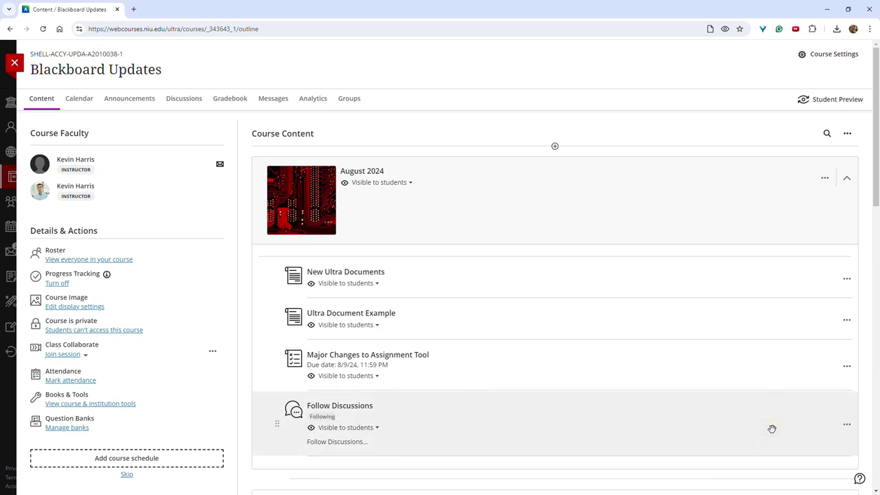
left_click(847, 424)
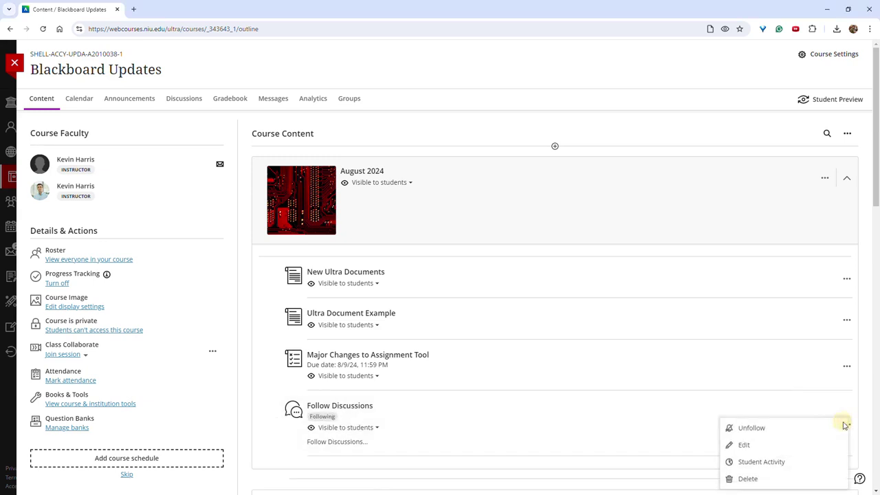
left_click(800, 424)
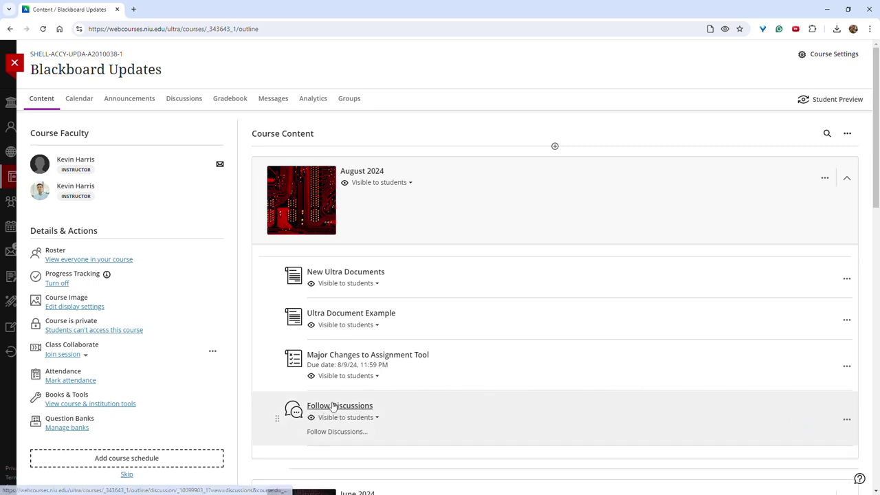
Open the Follow Discussions topic and follow it from within the discussion
left_click(366, 405)
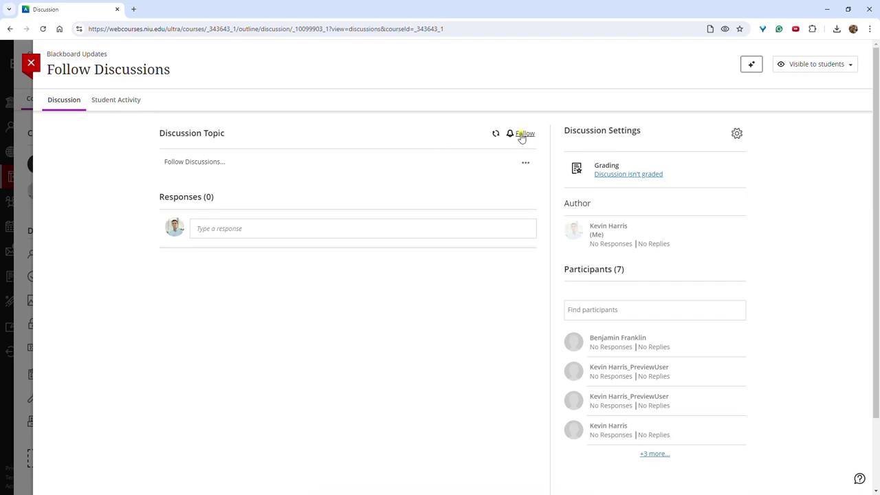
left_click(523, 134)
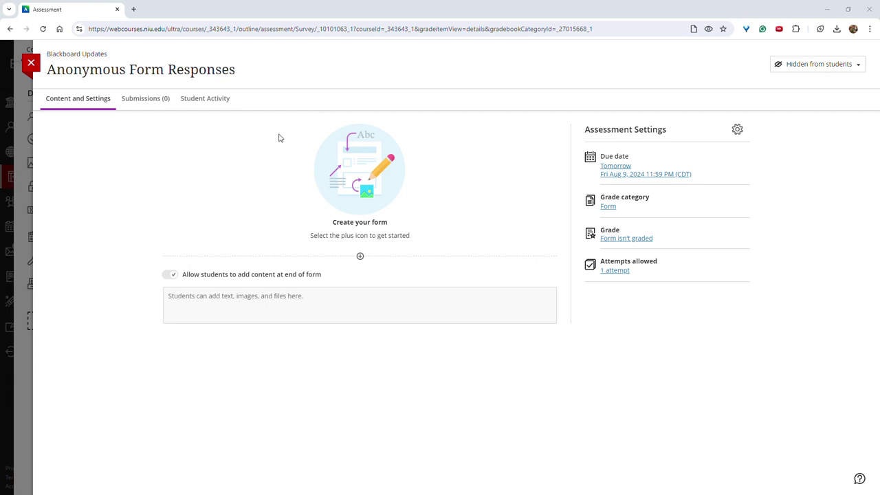
Enable anonymous submissions in the settings of the Anonymous Form Responses form and save them
left_click(736, 129)
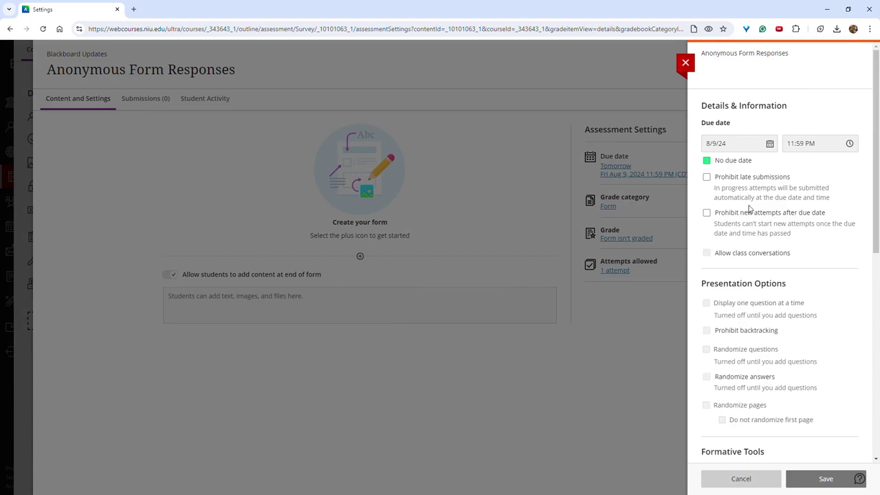
scroll(751, 206, "down", 5)
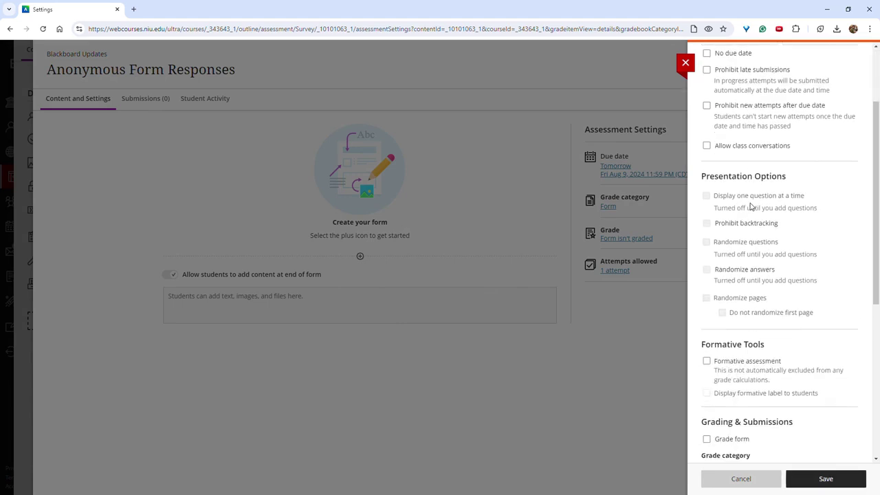
scroll(751, 206, "down", 2)
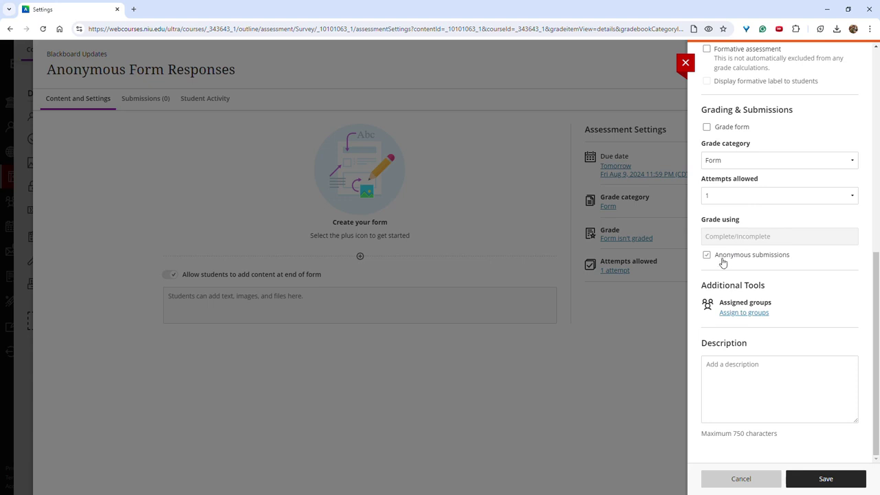
left_click(707, 256)
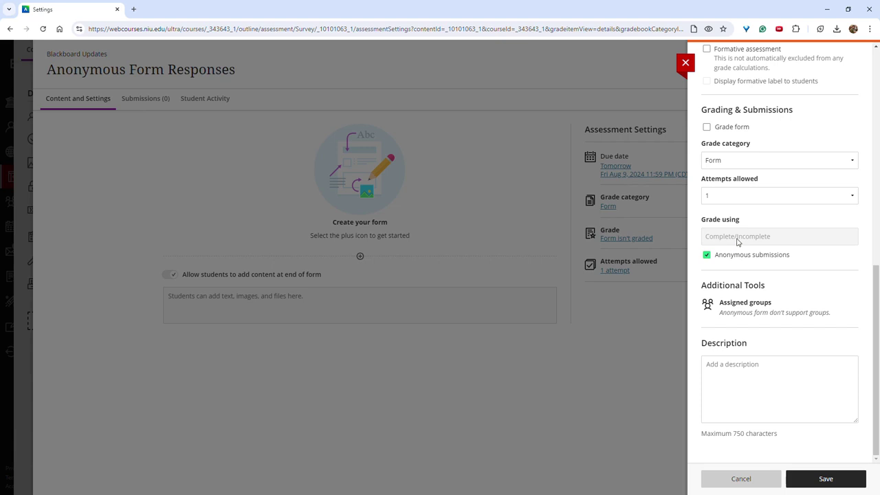
left_click(813, 481)
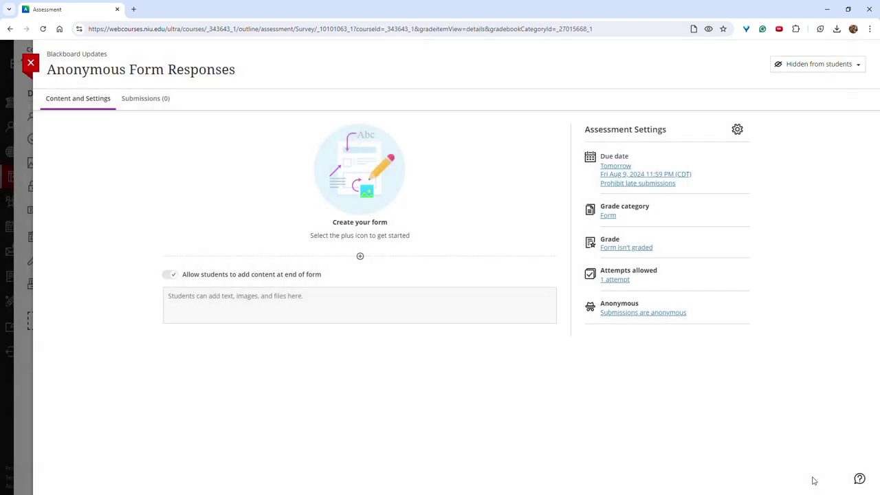